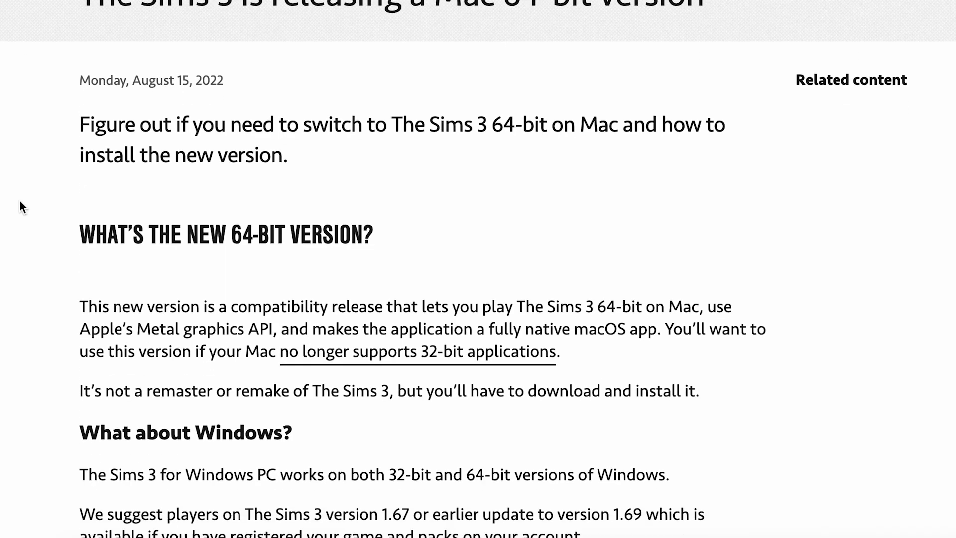
# - Scroll the Sims 3 64-bit article and highlight the Metal and 32-bit compatibility sentences
pyautogui.scroll(-4, 21, 207)
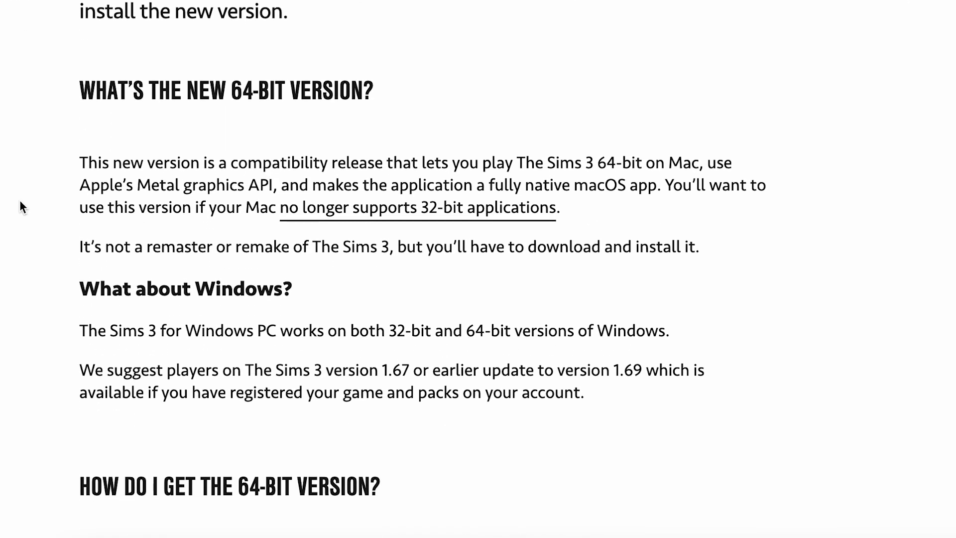
pyautogui.scroll(-1, 20, 199)
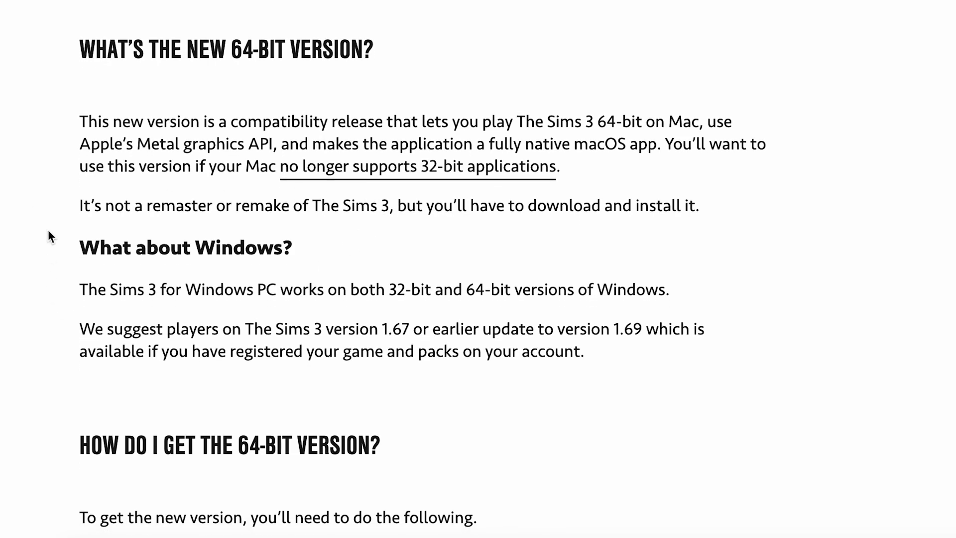
pyautogui.scroll(-1, 48, 234)
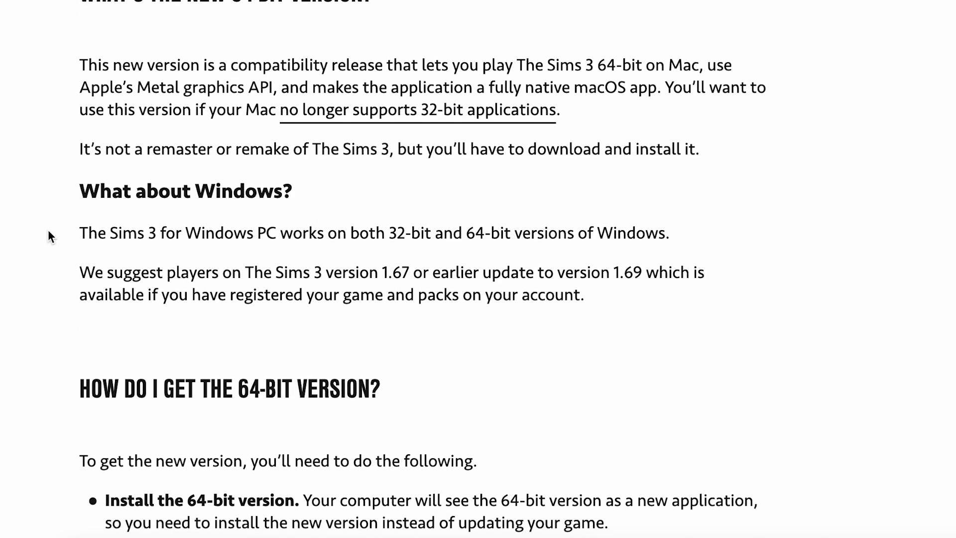
pyautogui.scroll(-1, 49, 234)
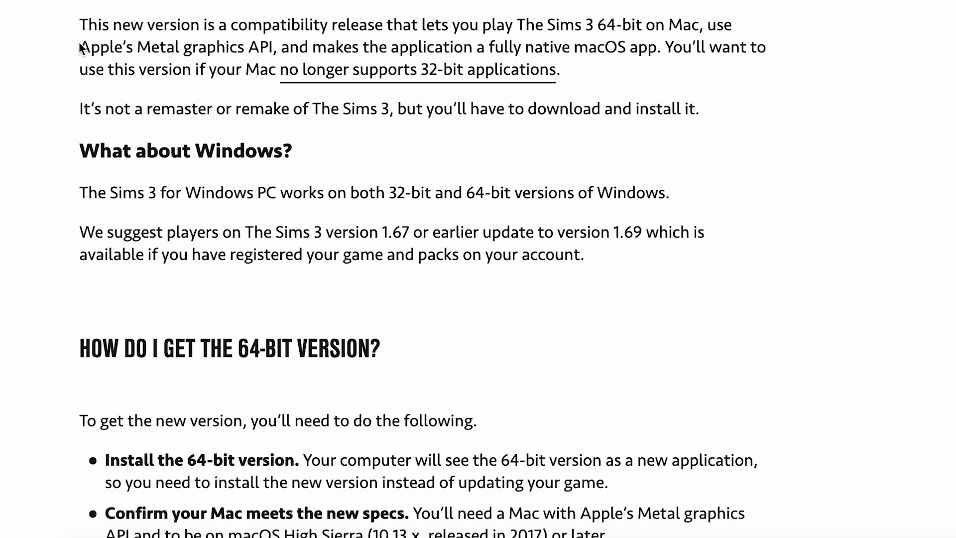
pyautogui.moveTo(78, 47); pyautogui.dragTo(659, 46)
pyautogui.click(657, 46)
# - Read on down the article to the 'If you plan to buy' section
pyautogui.scroll(-6, 67, 209)
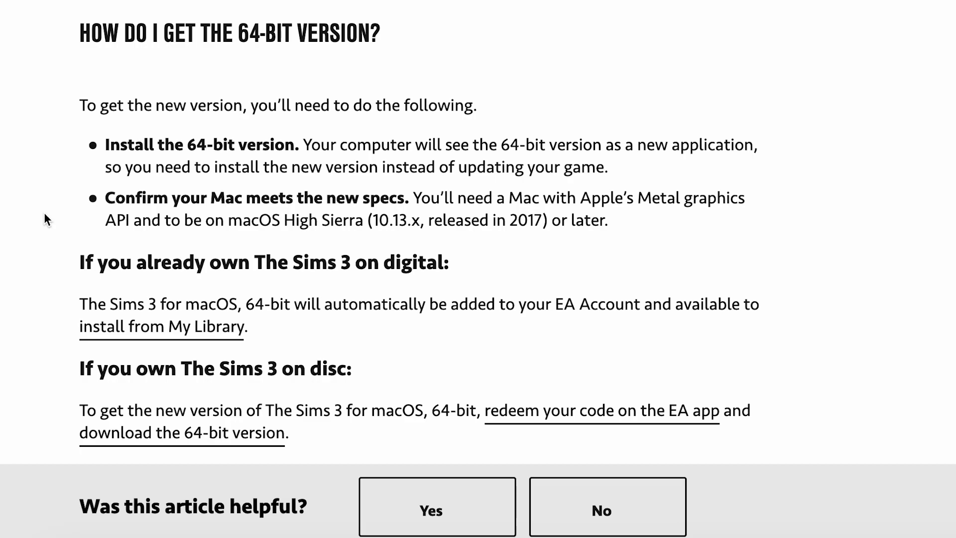
pyautogui.scroll(-2, 44, 214)
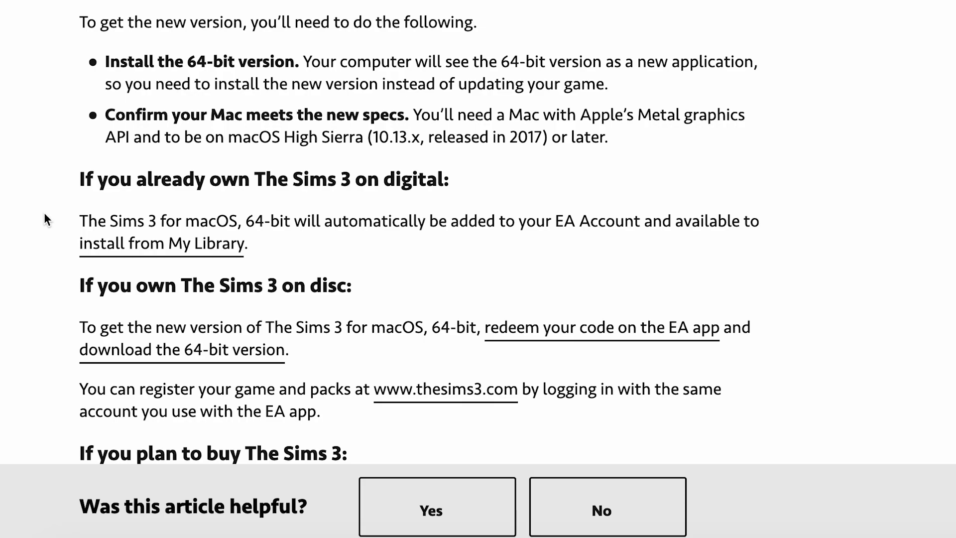
pyautogui.scroll(-2, 44, 215)
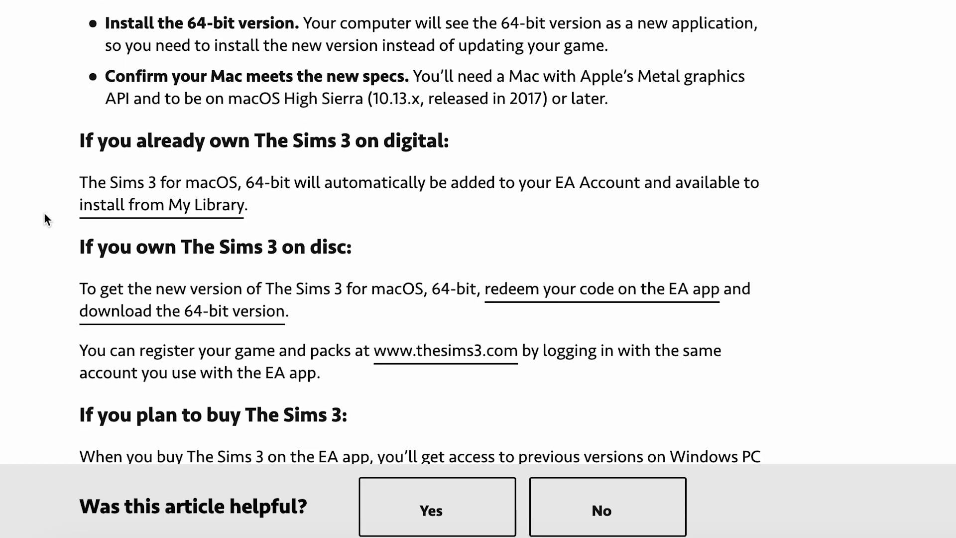
pyautogui.scroll(-3, 44, 220)
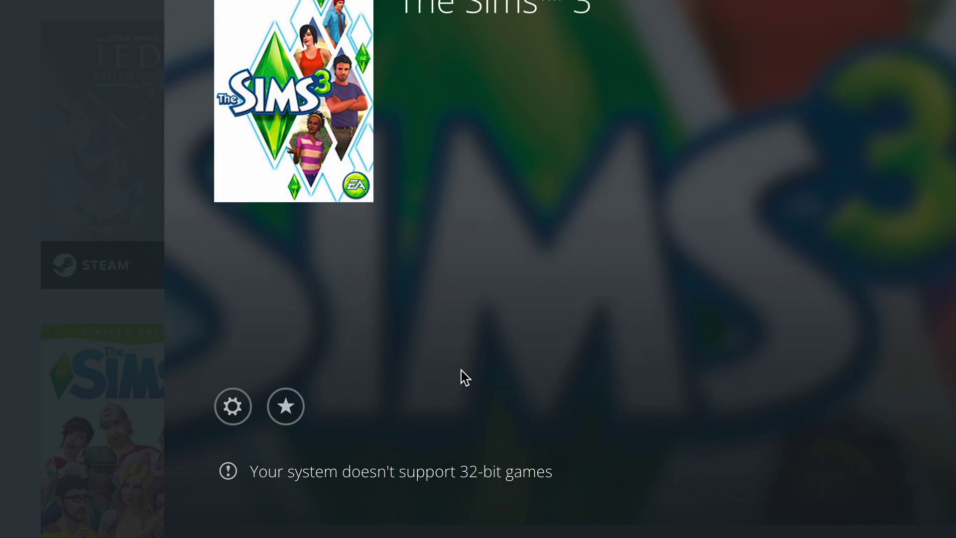
# - Leave the 32-bit Sims 3 page and download the 64 BIT Sims 3 in English US
pyautogui.press('Escape')
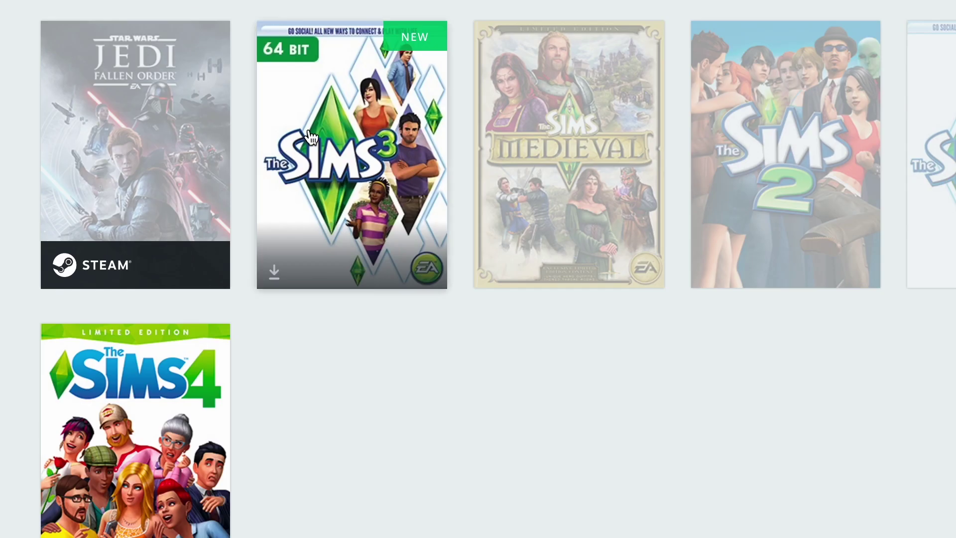
pyautogui.press('Return')
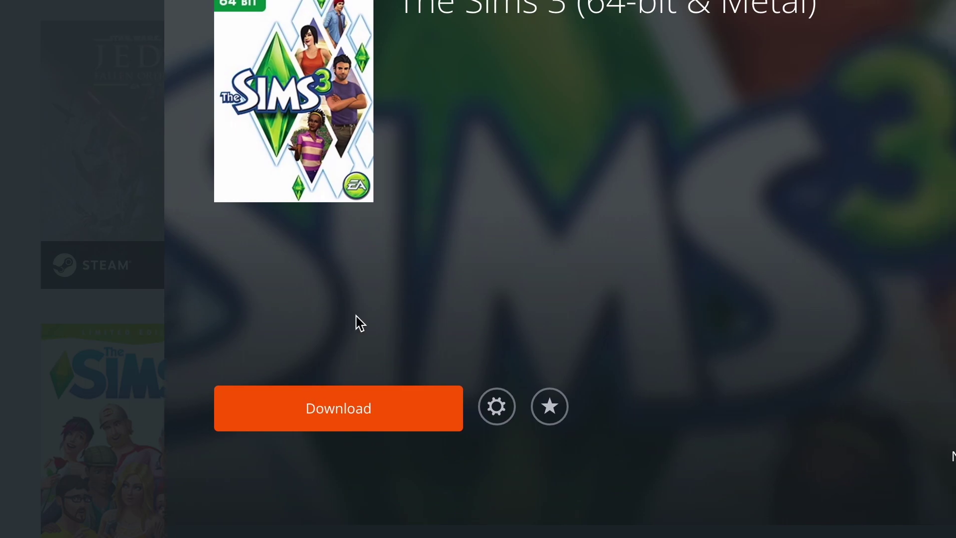
pyautogui.scroll(-2, 420, 213)
pyautogui.click(367, 410)
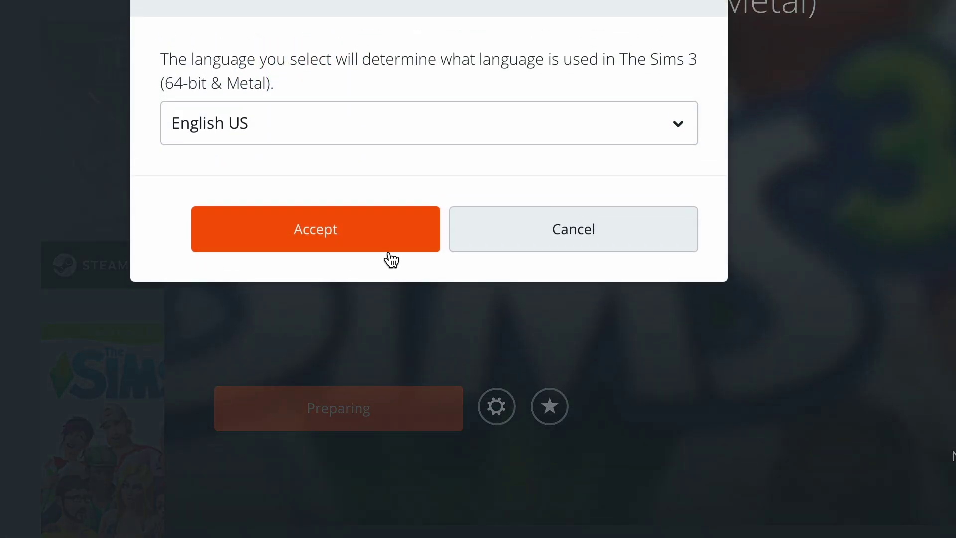
pyautogui.click(391, 251)
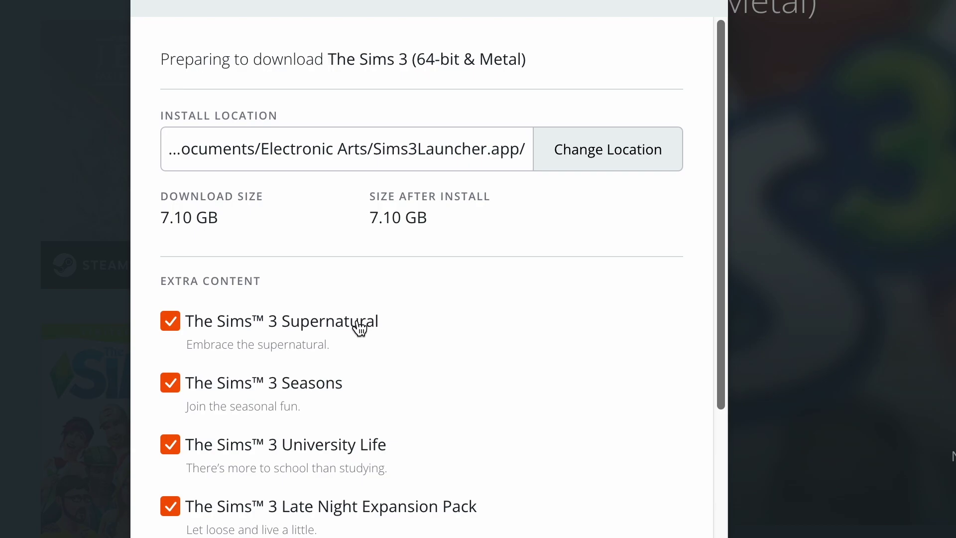
# - Keep the install location and all extra content packs, and begin the 7.10 GB download
pyautogui.scroll(-4, 360, 329)
pyautogui.scroll(2, 359, 328)
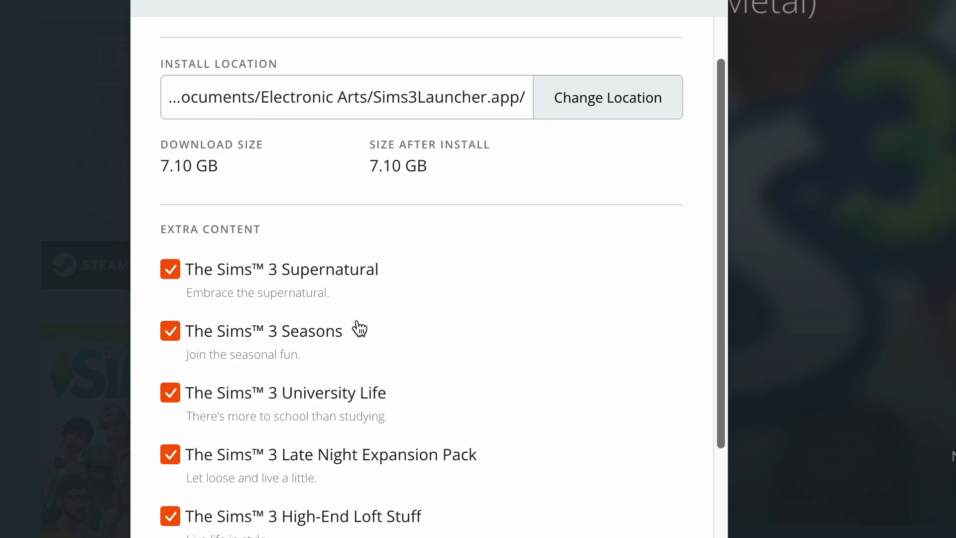
pyautogui.scroll(3, 360, 328)
pyautogui.press('Return')
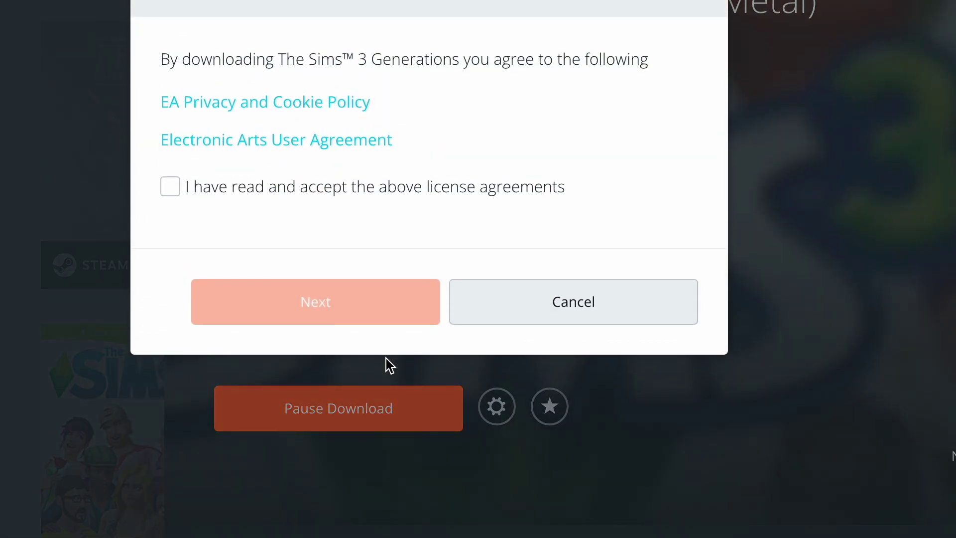
# - Accept the Generations, Supernatural and University Life license agreements
pyautogui.click(172, 188)
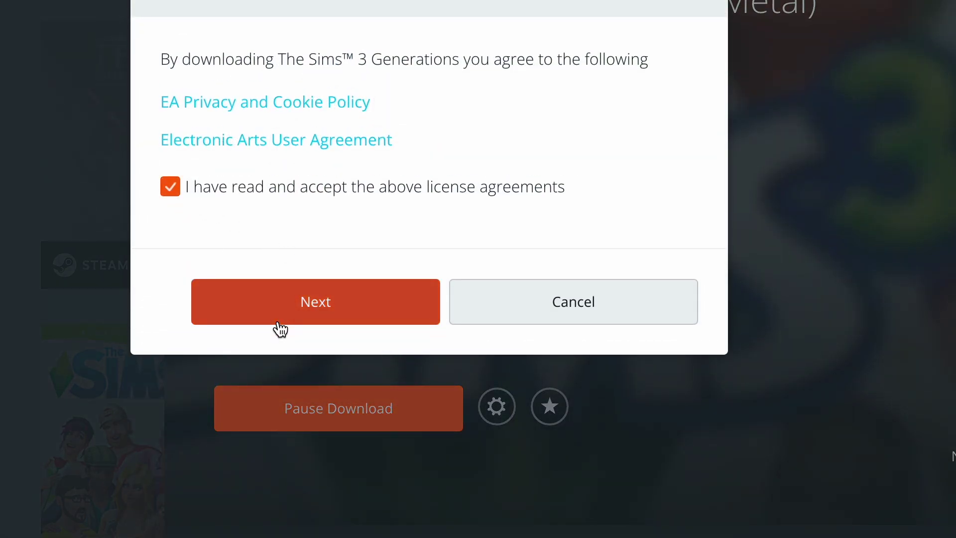
pyautogui.click(282, 319)
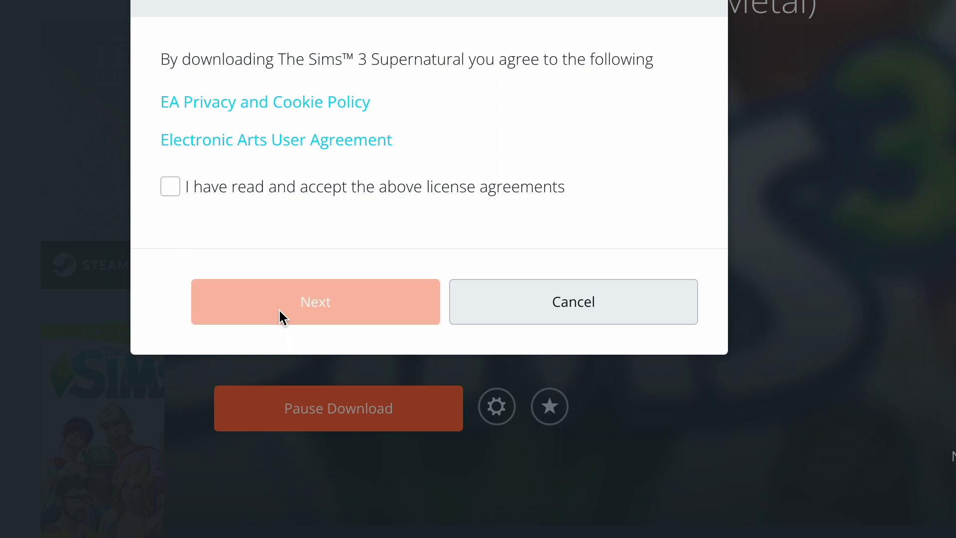
pyautogui.click(172, 188)
pyautogui.click(278, 304)
pyautogui.click(171, 187)
pyautogui.click(271, 305)
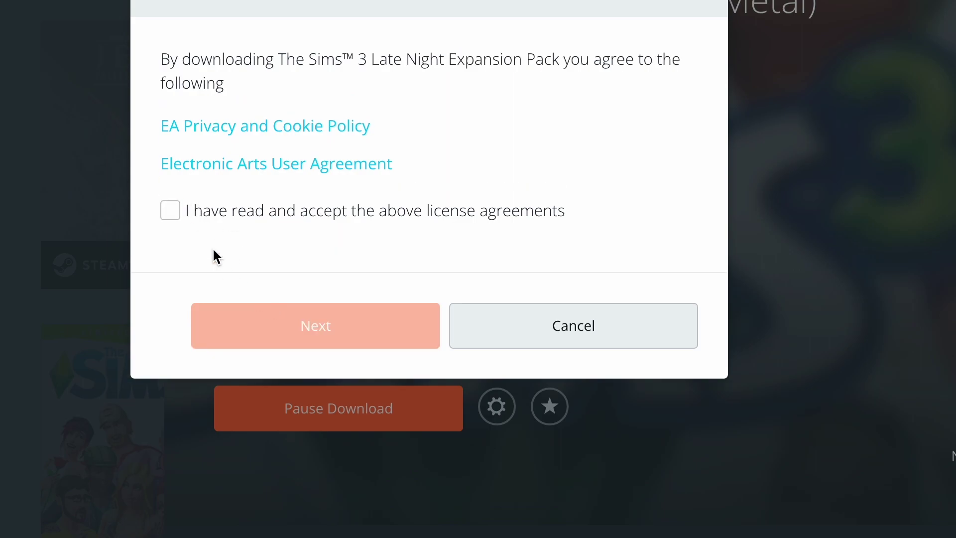
# - Accept the Late Night, High-End Loft Stuff and Seasons licenses, closing the dialog
pyautogui.click(171, 217)
pyautogui.click(273, 343)
pyautogui.click(183, 187)
pyautogui.click(267, 313)
pyautogui.click(174, 188)
pyautogui.click(265, 312)
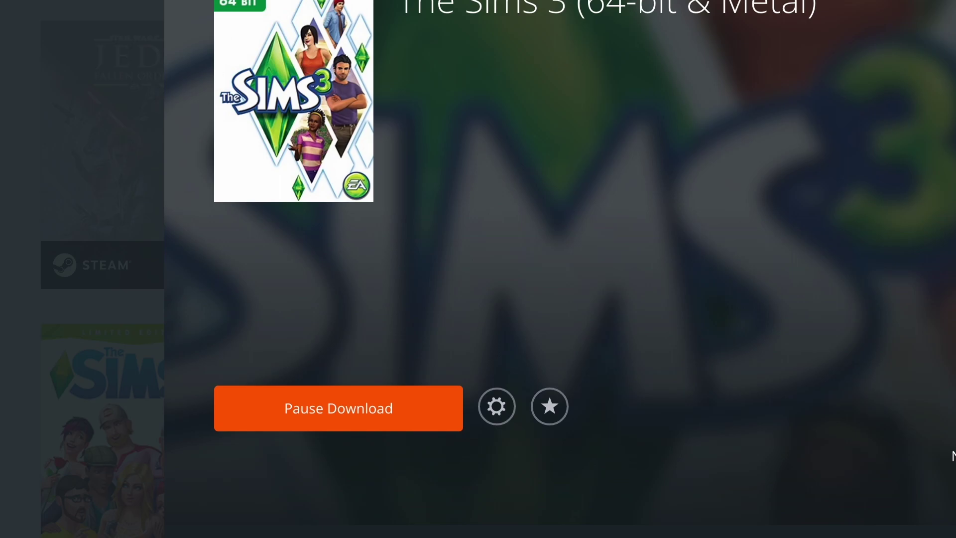
# - Back in My Game Library, wait for Sims 3 to complete and confirm its details show Play
pyautogui.press('Escape')
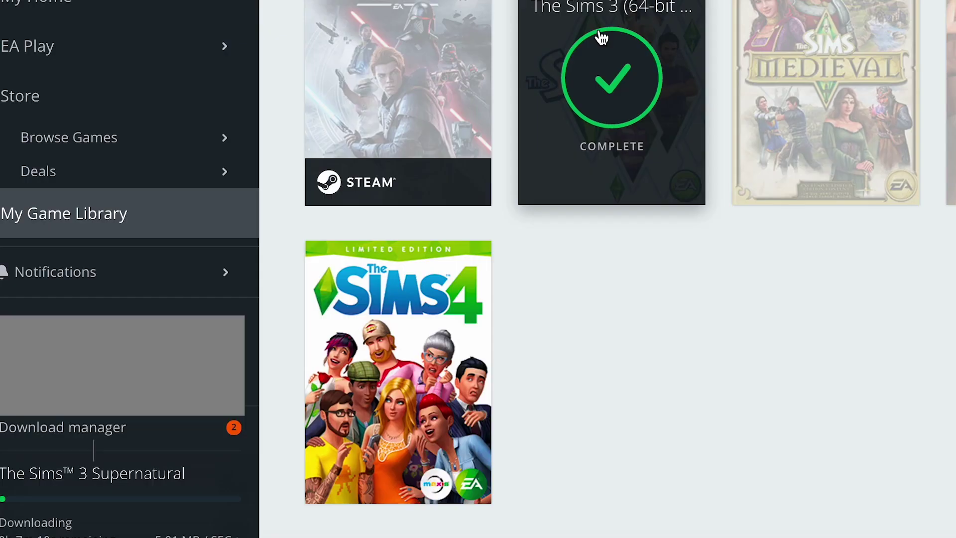
pyautogui.click(602, 55)
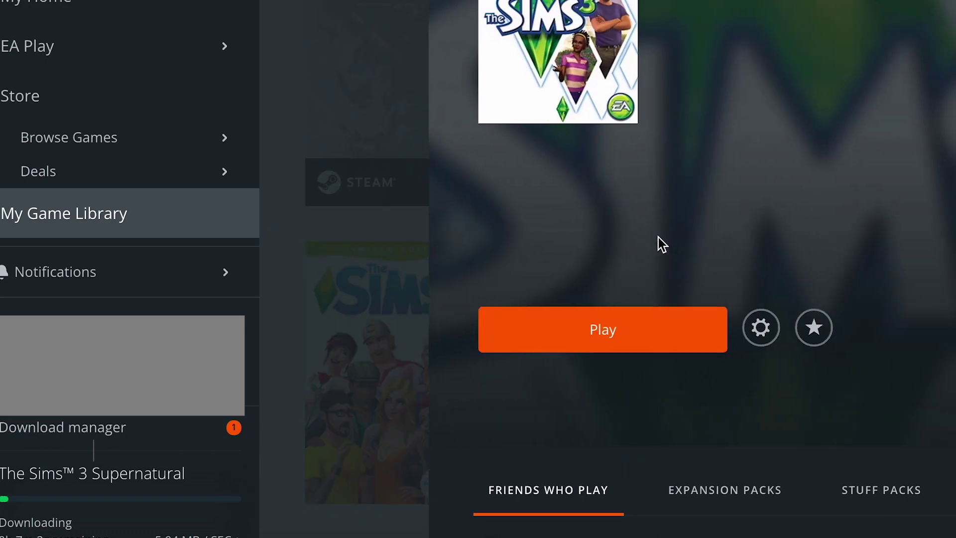
pyautogui.press('Escape')
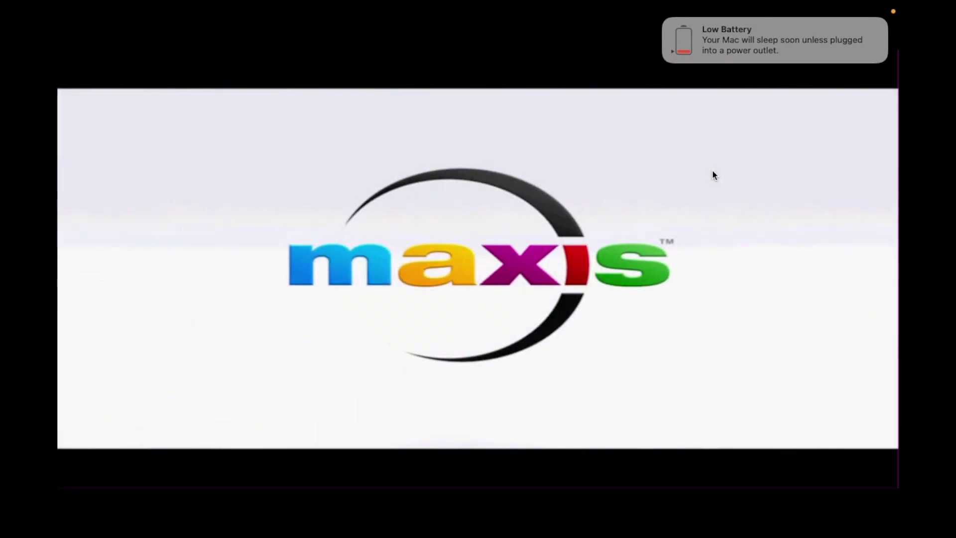
# - Dismiss the macOS Low Battery notification while the Maxis intro plays
pyautogui.click(665, 20)
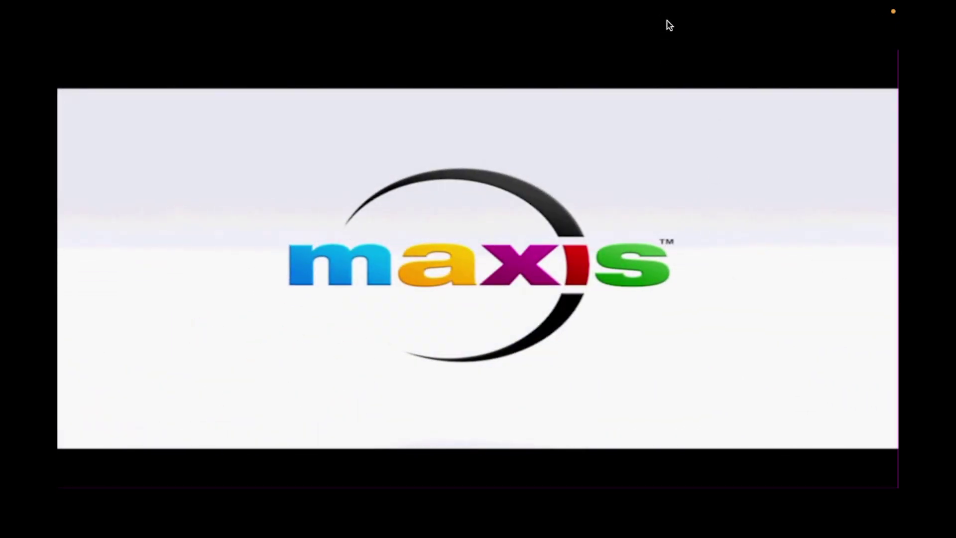